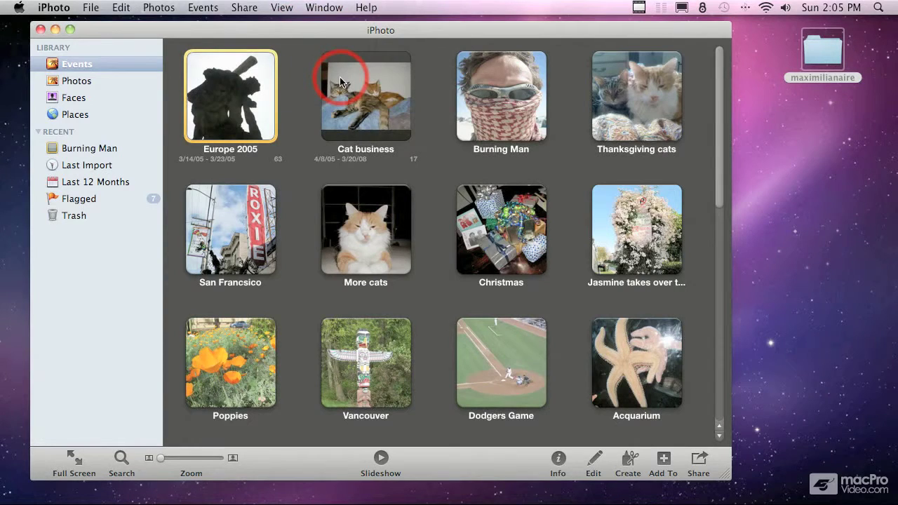
# - Open the Welcome to iPhoto window from the Help menu
pyautogui.click(365, 8)
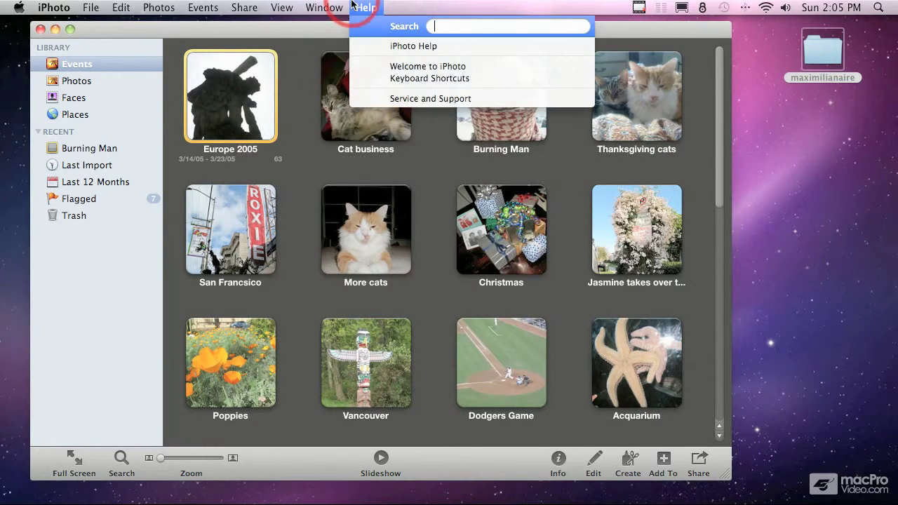
pyautogui.click(387, 67)
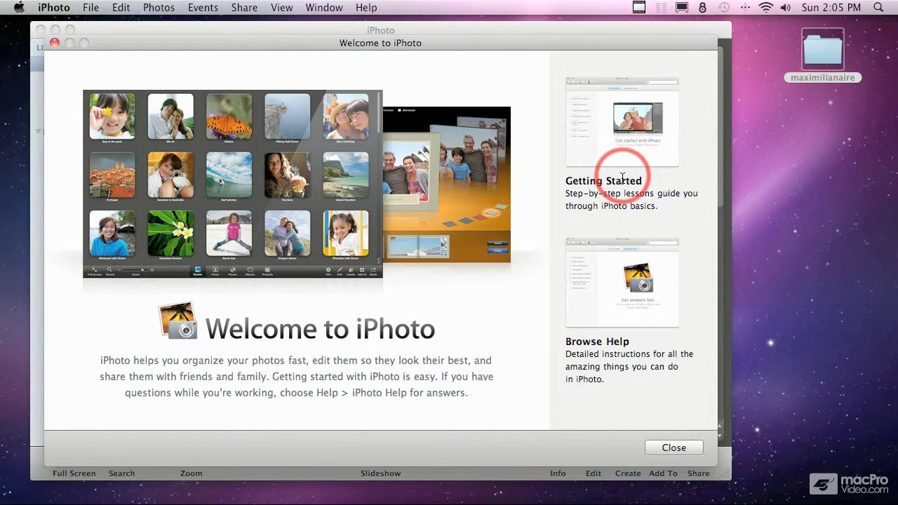
# - Close the Welcome to iPhoto window and scroll through the event thumbnails
pyautogui.click(651, 445)
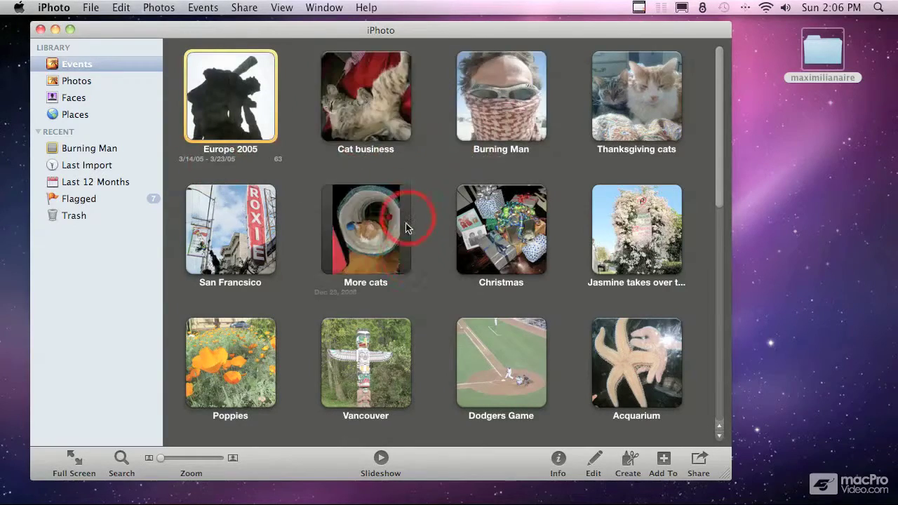
pyautogui.scroll(-5, 531, 164)
pyautogui.scroll(-4, 531, 164)
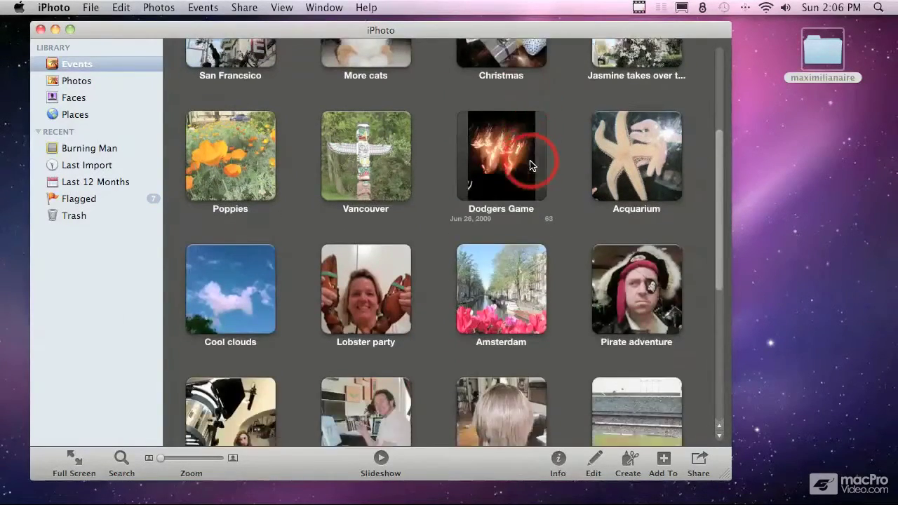
pyautogui.scroll(8, 531, 164)
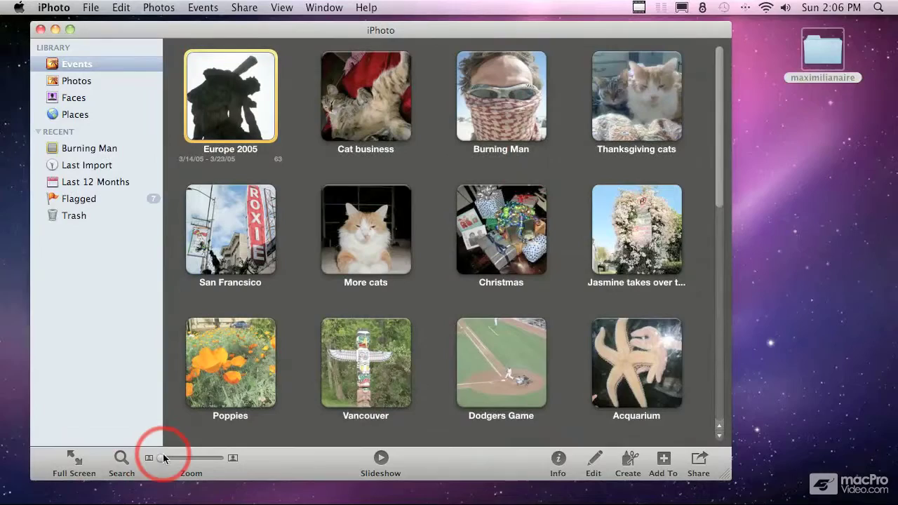
# - Enlarge the event thumbnails, then show the Photos view of all 869 items by event
pyautogui.moveTo(160, 457); pyautogui.dragTo(218, 465)
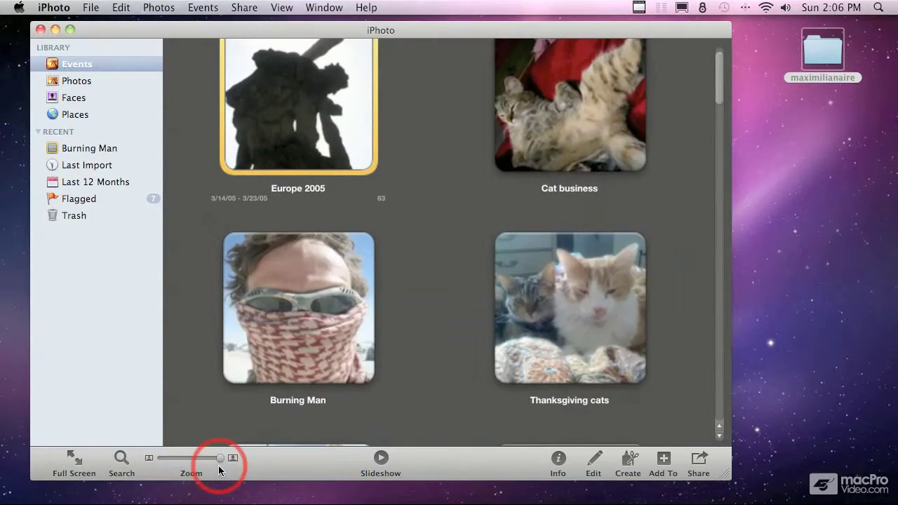
pyautogui.scroll(2, 435, 241)
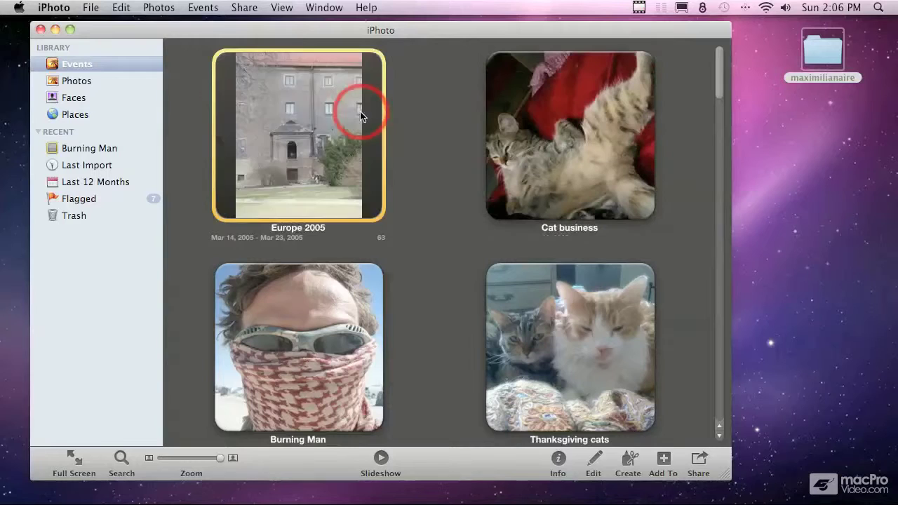
pyautogui.click(98, 82)
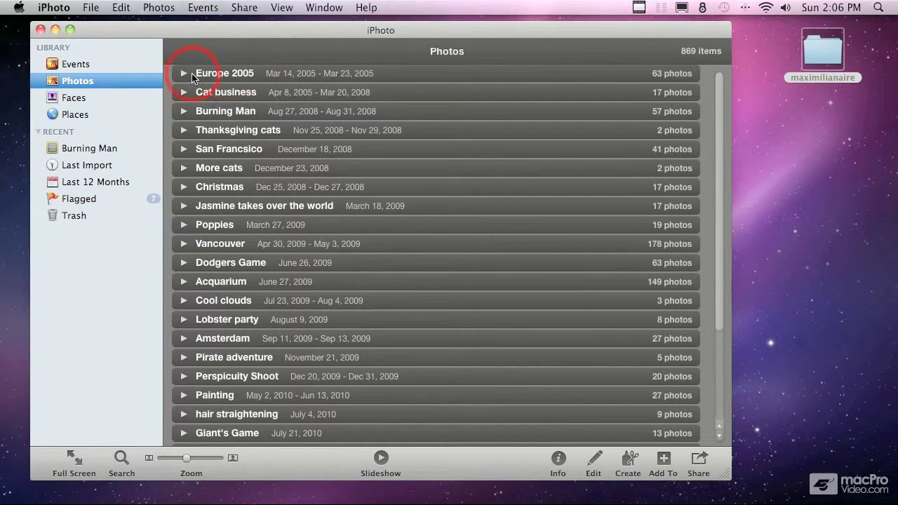
pyautogui.click(192, 74)
pyautogui.scroll(-3, 303, 281)
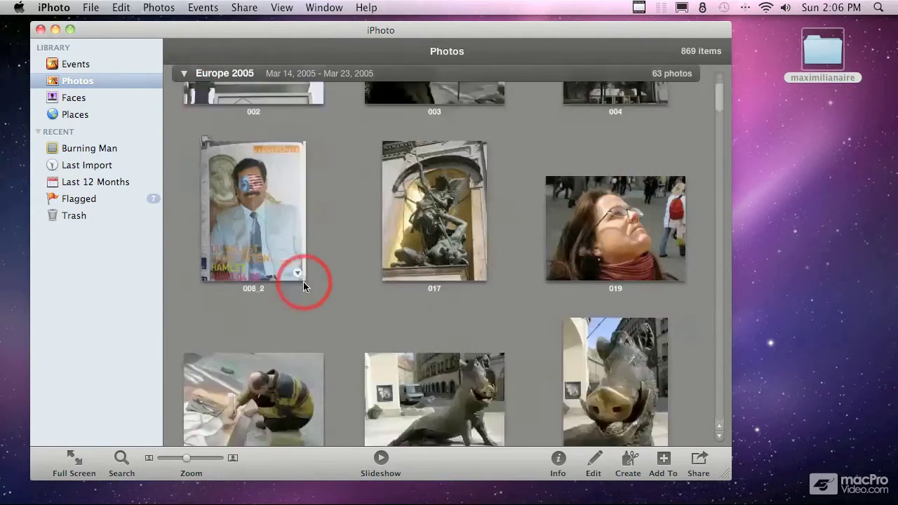
pyautogui.scroll(-8, 303, 281)
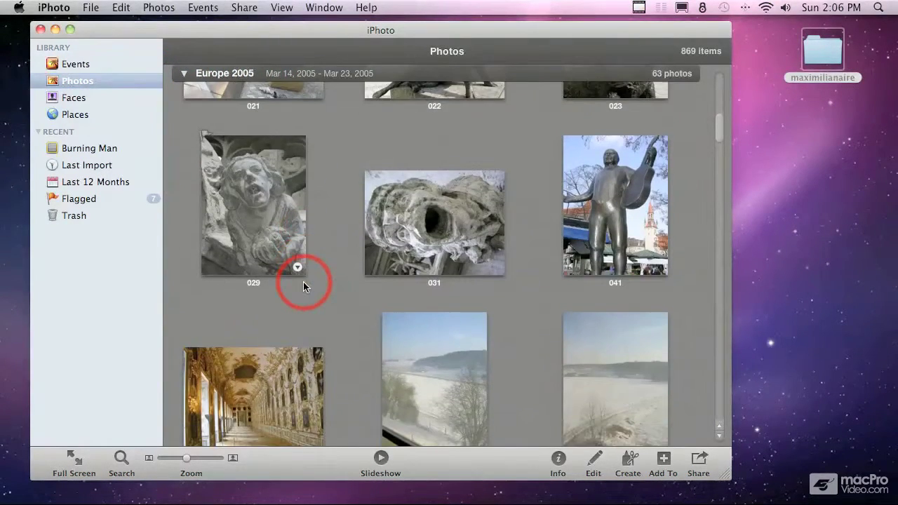
pyautogui.scroll(-1, 303, 281)
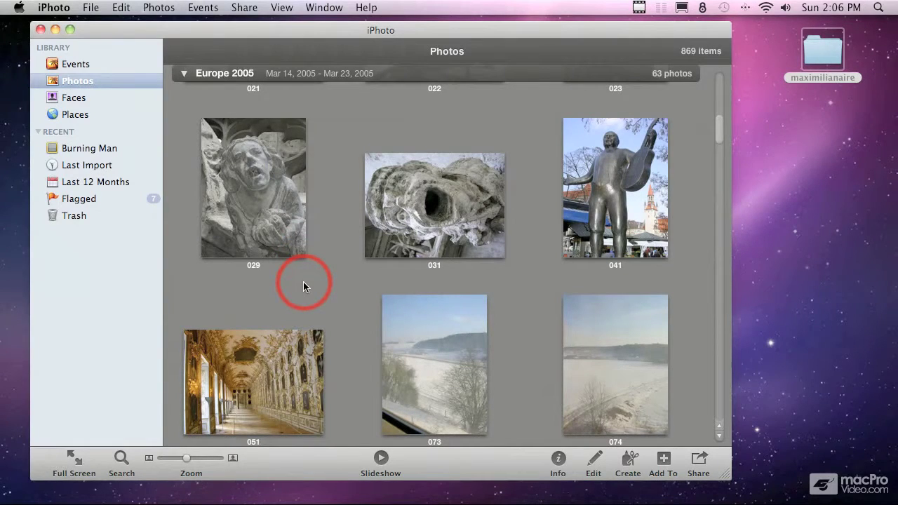
pyautogui.scroll(8, 303, 281)
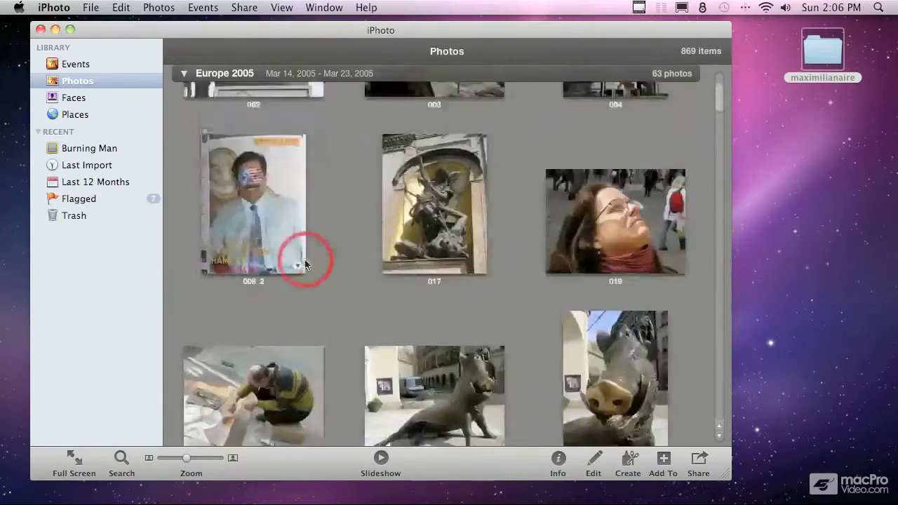
pyautogui.keyDown('alt'); pyautogui.click(184, 72); pyautogui.keyUp('alt')
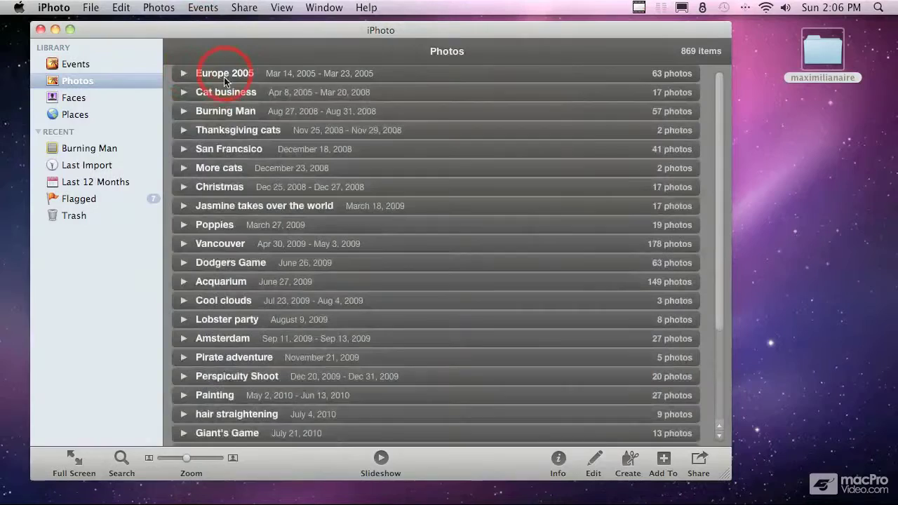
# - Open Faces and show two more pairs of the 253 unnamed faces
pyautogui.click(73, 102)
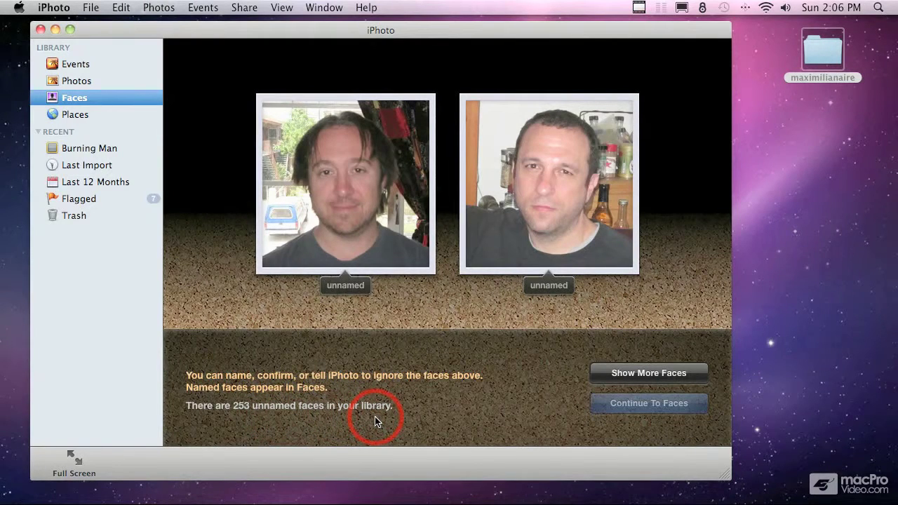
pyautogui.click(624, 378)
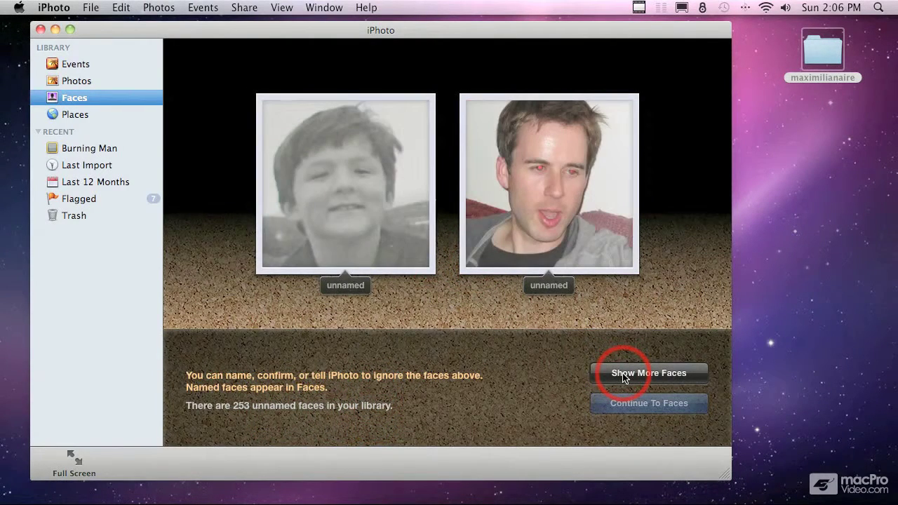
pyautogui.click(624, 377)
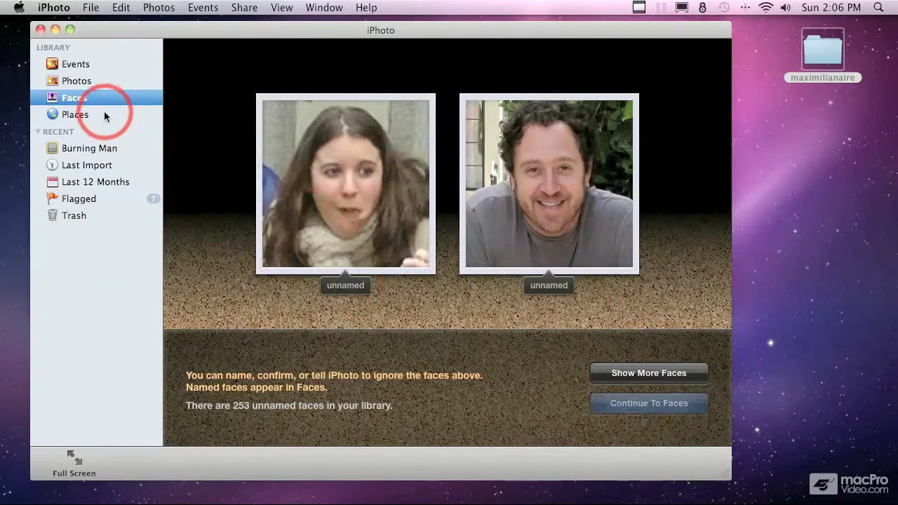
# - Open the Places map and pan and zoom from the world view to southern Germany
pyautogui.click(66, 116)
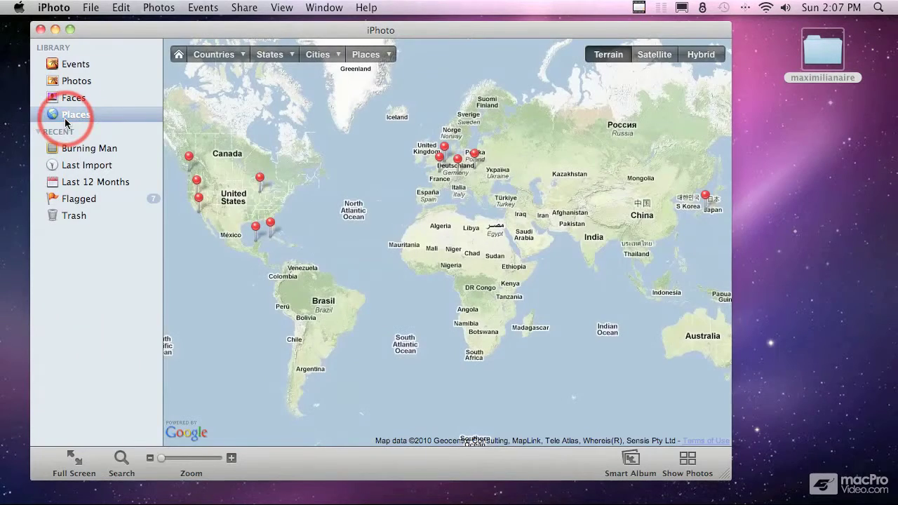
pyautogui.moveTo(321, 157); pyautogui.dragTo(361, 155)
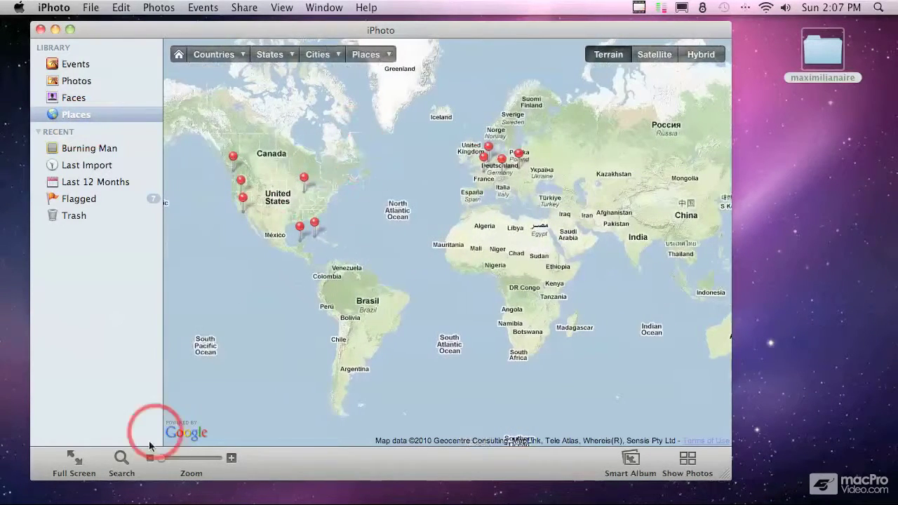
pyautogui.click(164, 491)
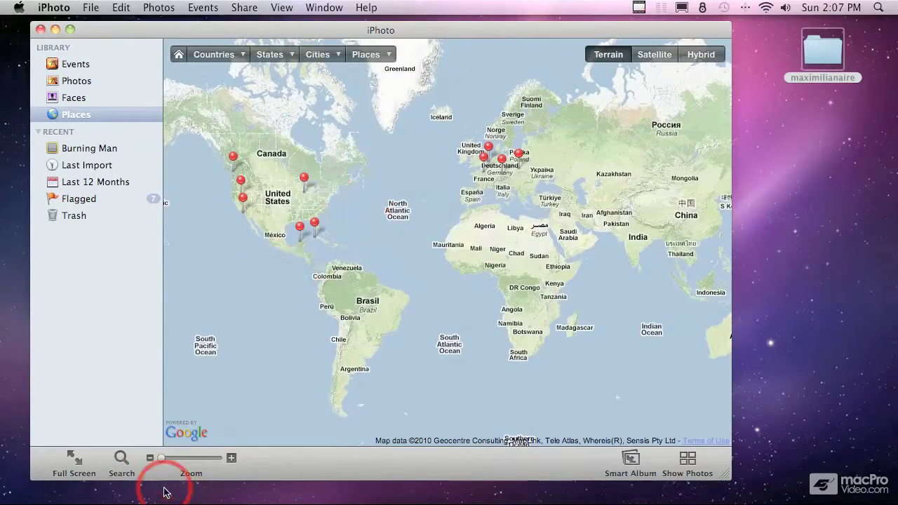
pyautogui.moveTo(172, 451); pyautogui.dragTo(183, 456)
pyautogui.click(281, 428)
pyautogui.moveTo(281, 428); pyautogui.dragTo(437, 254)
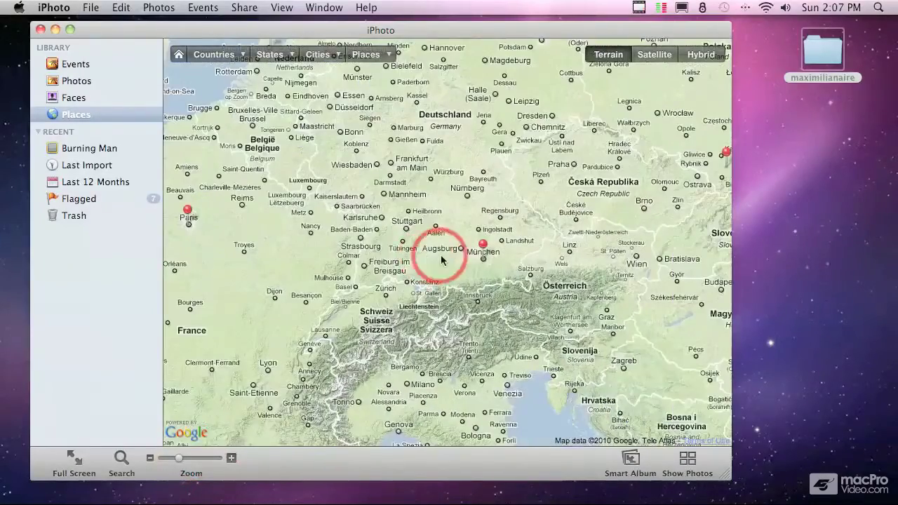
# - Switch the map to satellite imagery and zoom in on the Munich pin near Augsburg
pyautogui.moveTo(186, 458); pyautogui.dragTo(188, 458)
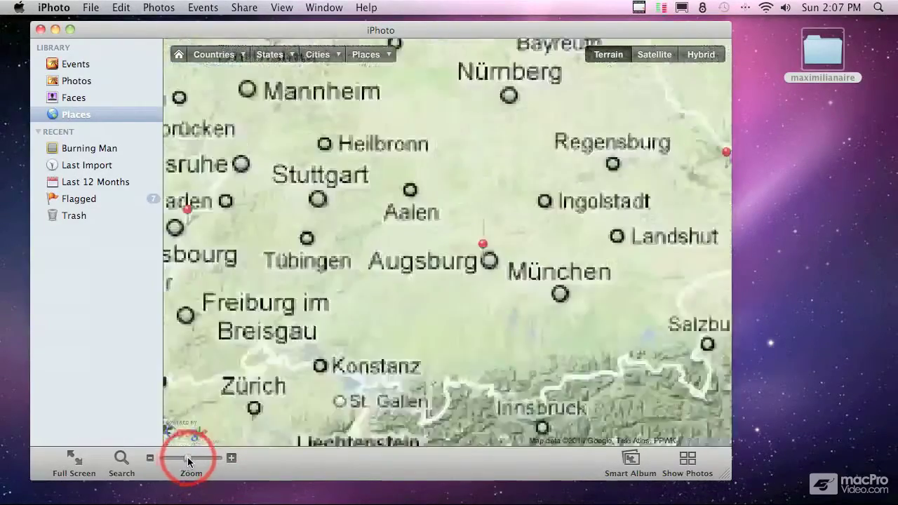
pyautogui.click(662, 57)
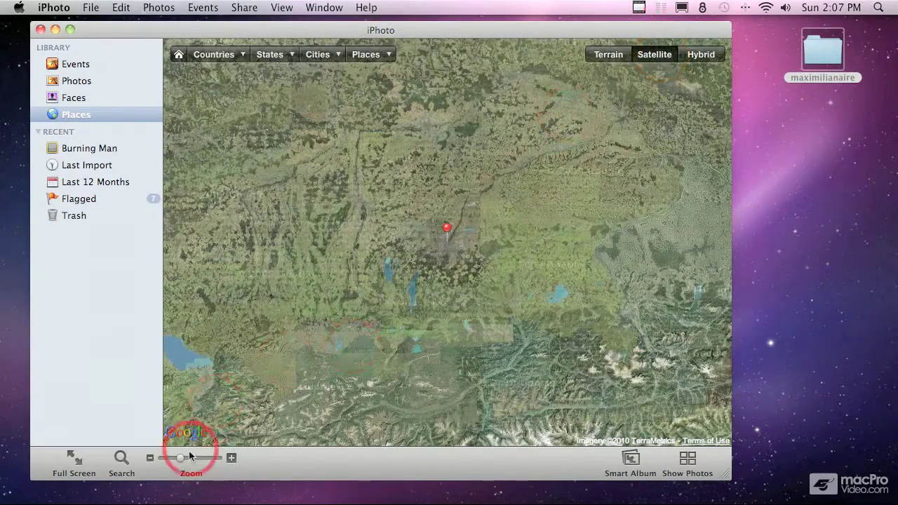
pyautogui.moveTo(182, 454); pyautogui.dragTo(188, 455)
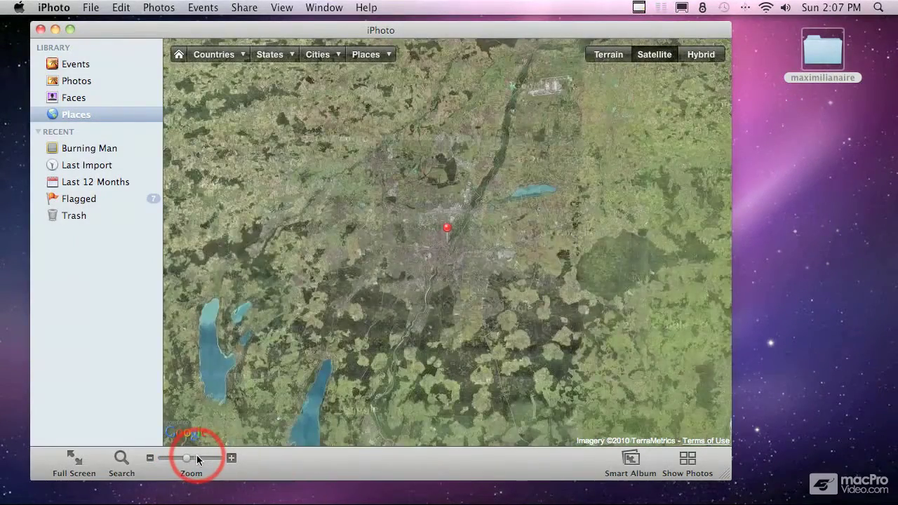
pyautogui.moveTo(197, 455); pyautogui.dragTo(200, 455)
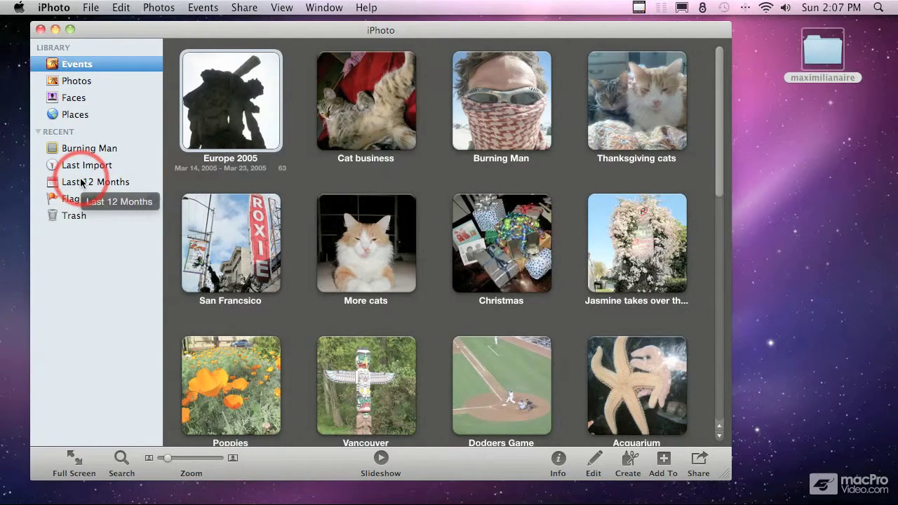
# - Browse the Last 12 Months, Flagged and Burning Man albums, then show all Events
pyautogui.click(82, 183)
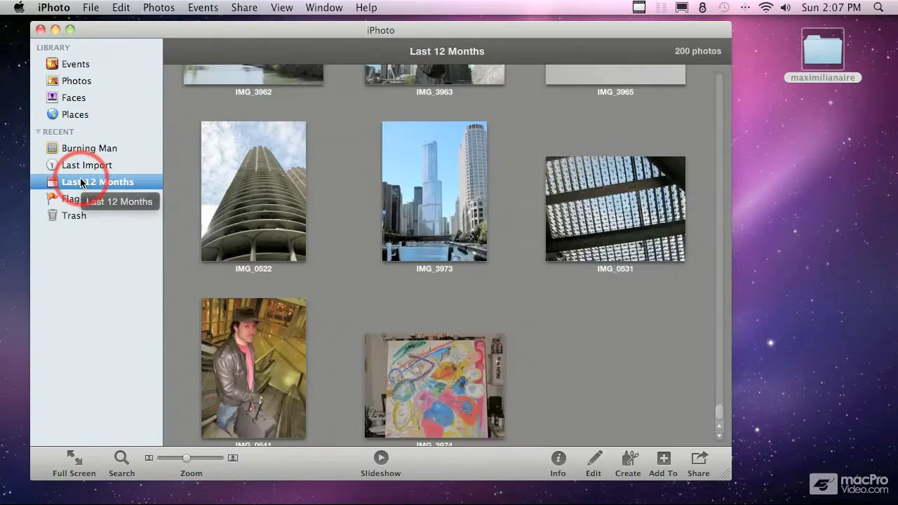
pyautogui.click(79, 200)
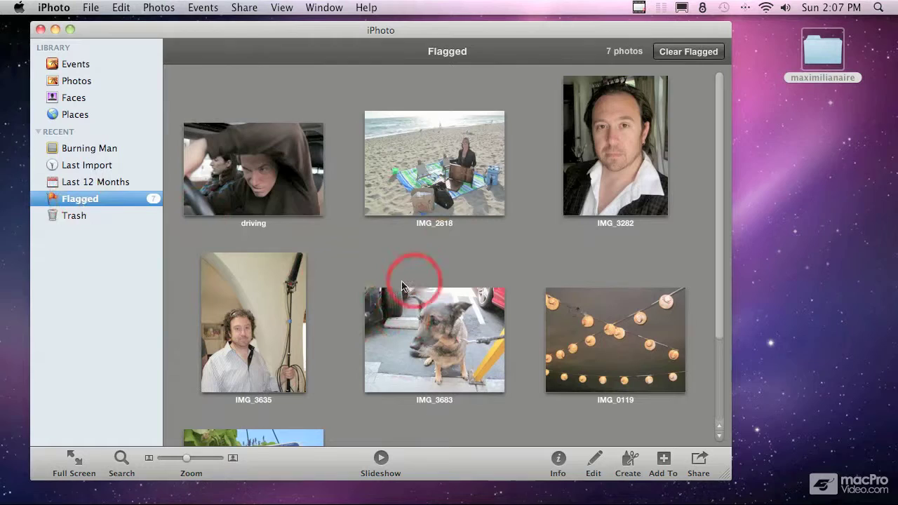
pyautogui.moveTo(366, 287)
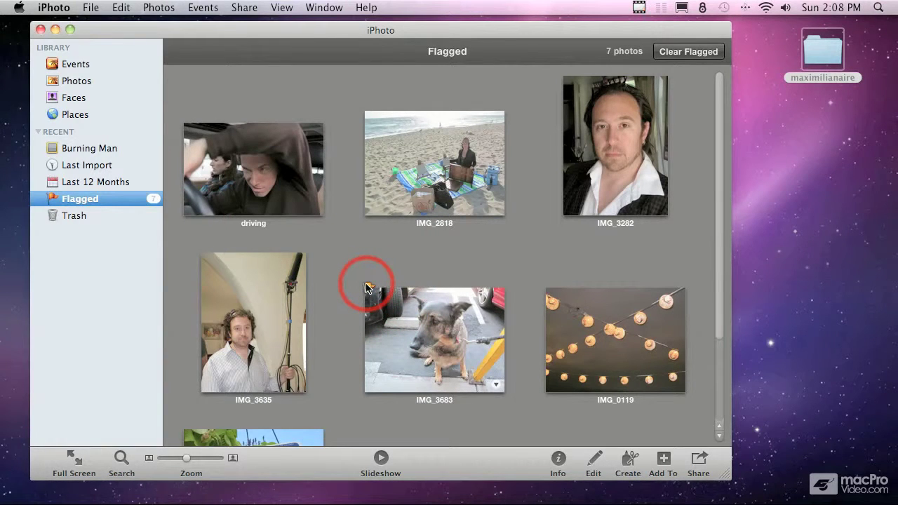
pyautogui.click(73, 149)
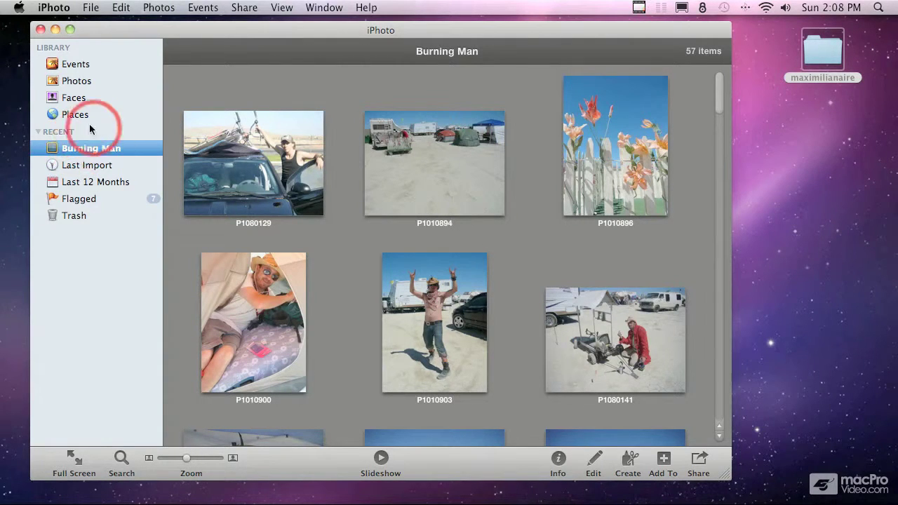
pyautogui.click(77, 65)
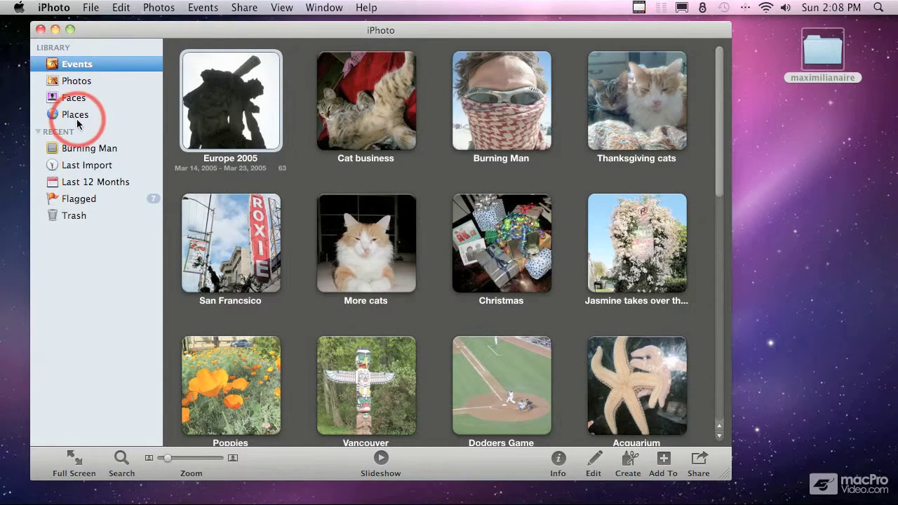
# - Show the Europe 2005 event's Info and add a trip description to it
pyautogui.click(558, 459)
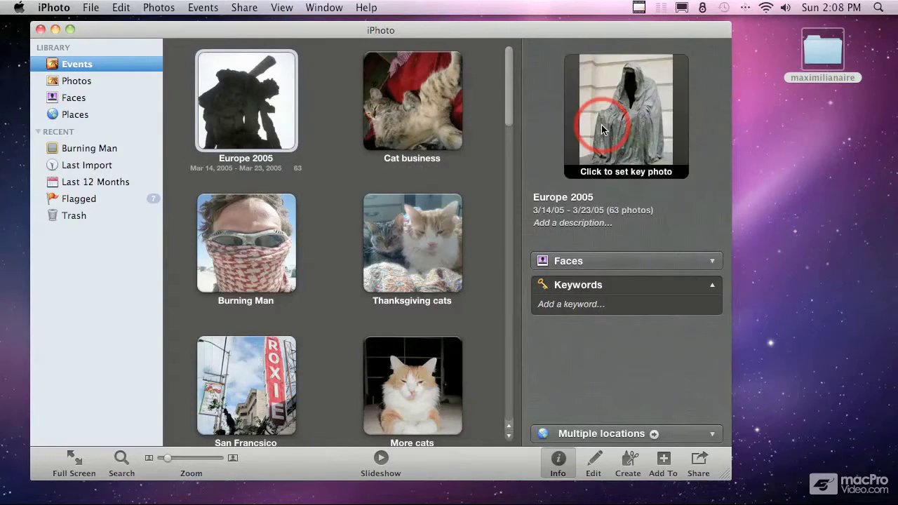
pyautogui.click(580, 222)
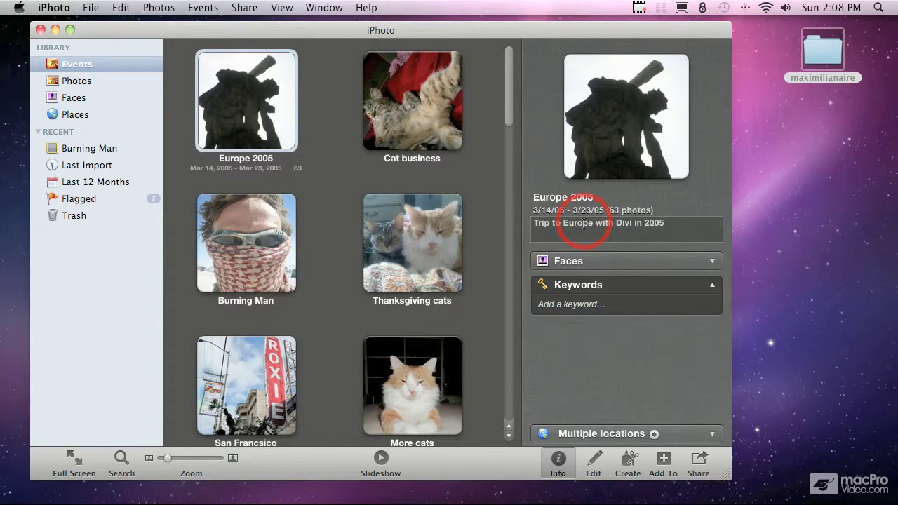
pyautogui.click(591, 214)
pyautogui.click(618, 223)
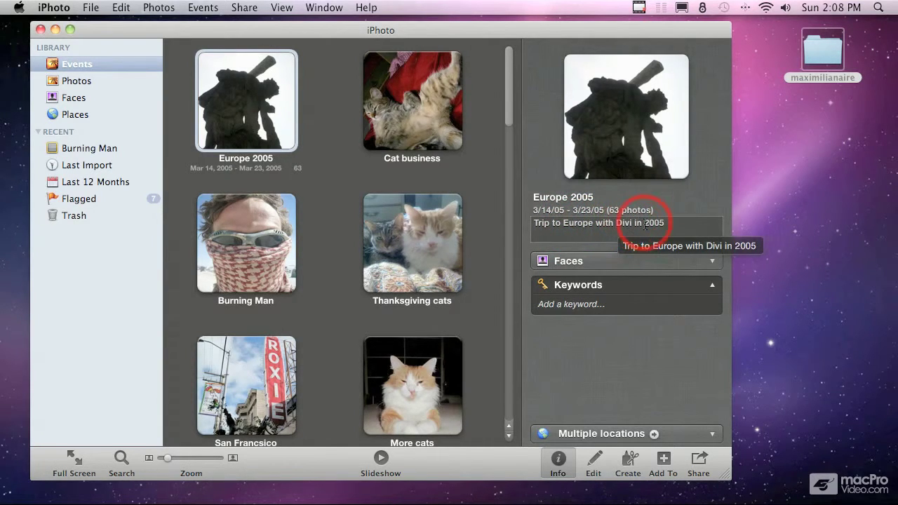
# - Expand the event's Faces, Keywords and locations map sections, then collapse the map
pyautogui.click(569, 260)
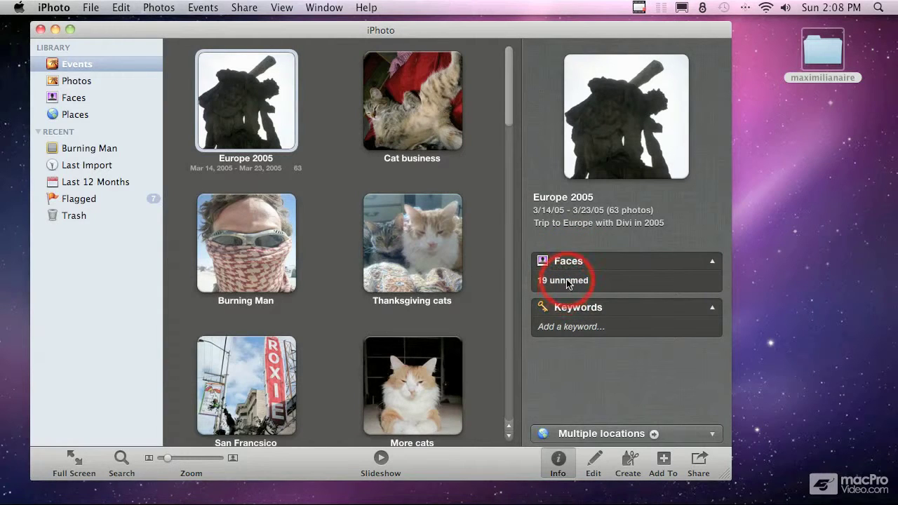
pyautogui.click(589, 324)
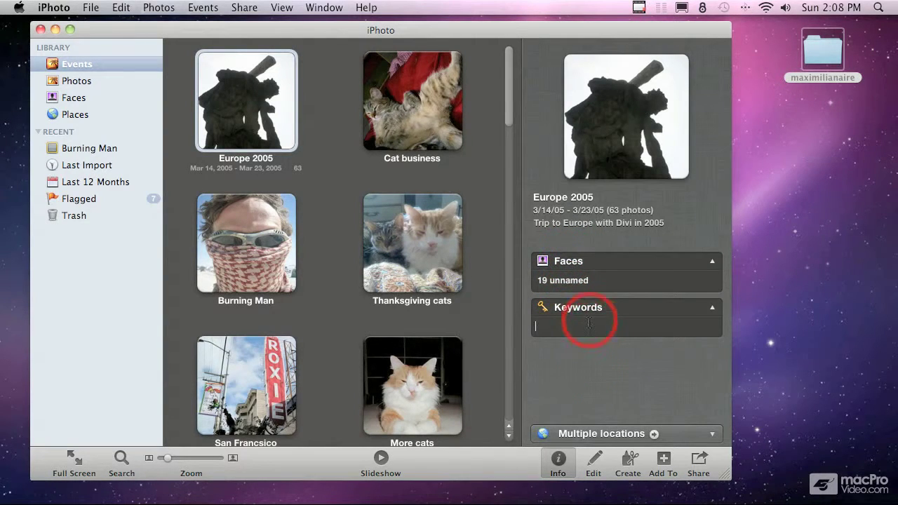
pyautogui.click(604, 359)
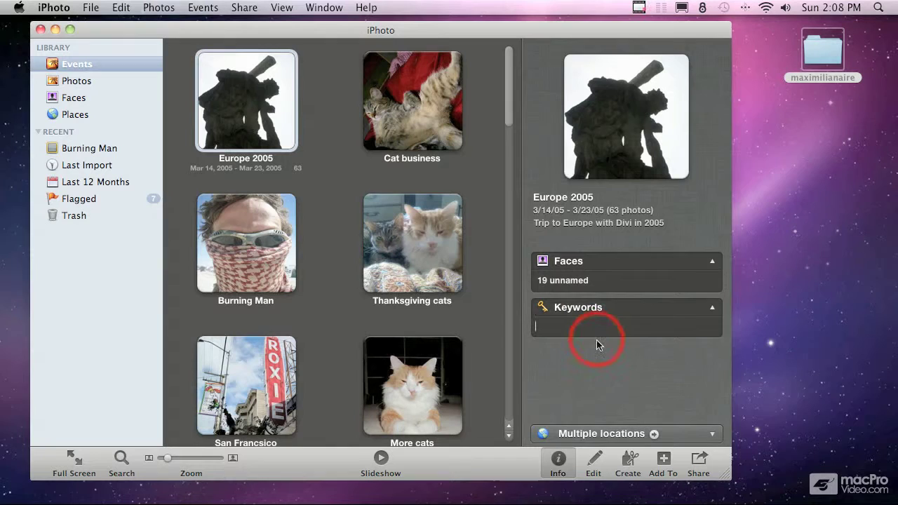
pyautogui.click(712, 433)
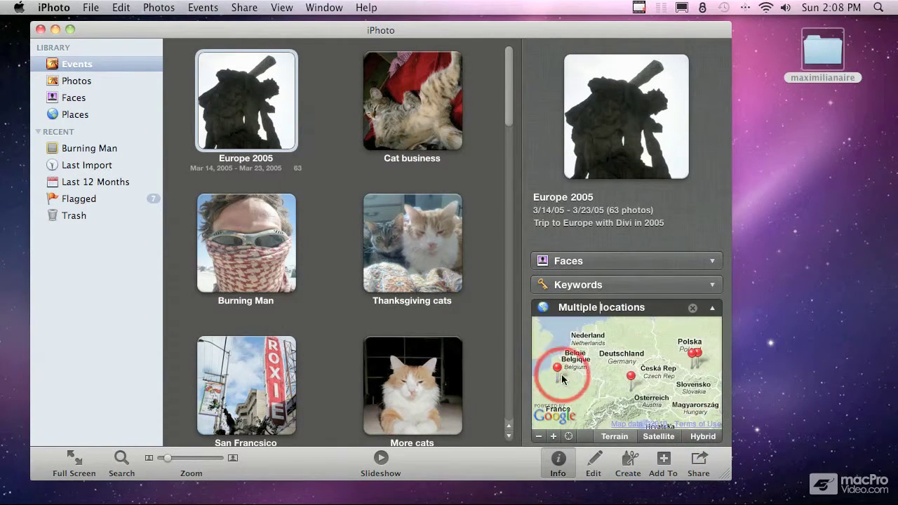
pyautogui.click(712, 309)
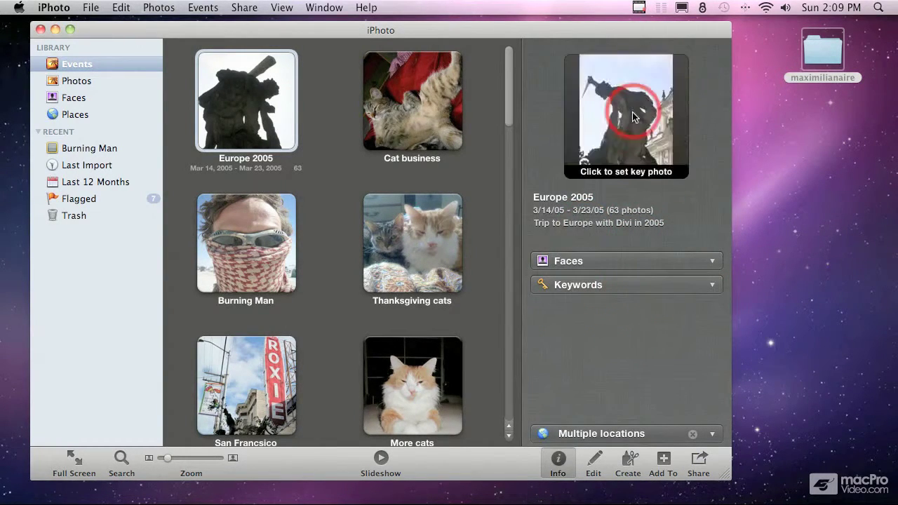
# - Open the Europe 2005 event and select photo 003 to see its details
pyautogui.doubleClick(257, 99)
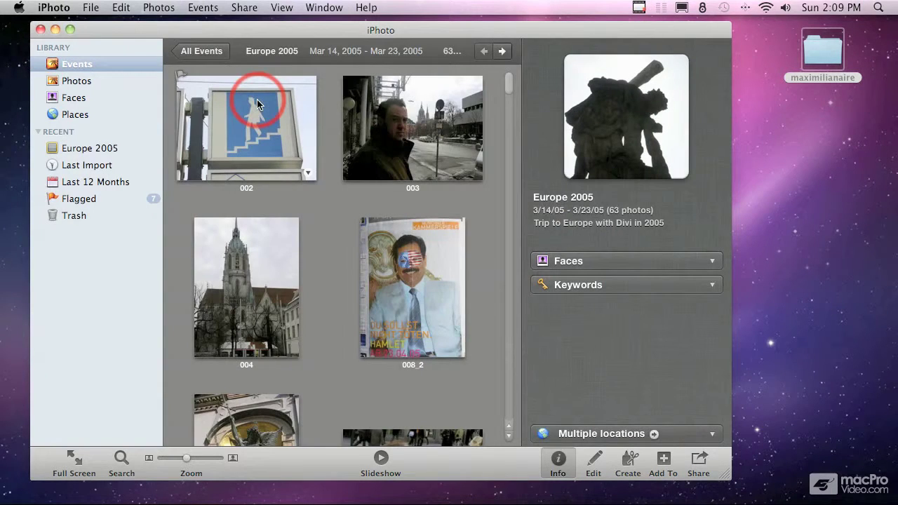
pyautogui.click(402, 148)
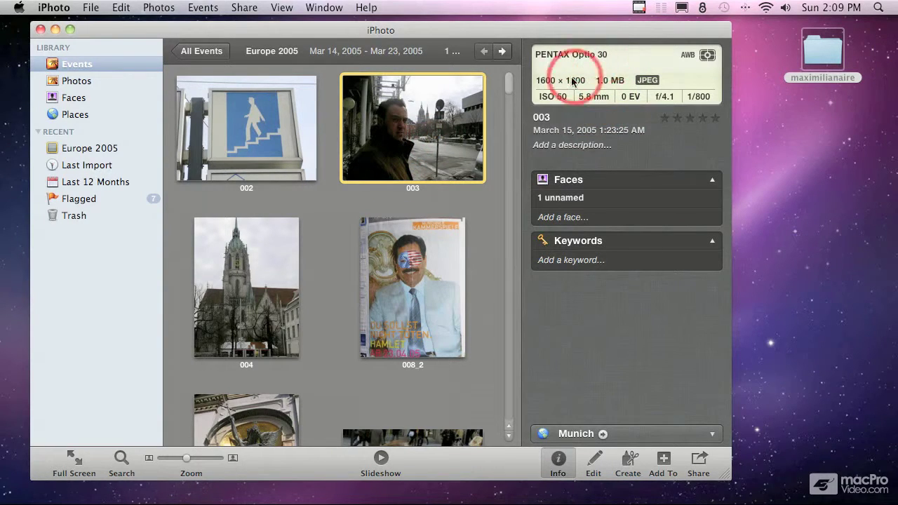
pyautogui.moveTo(582, 85)
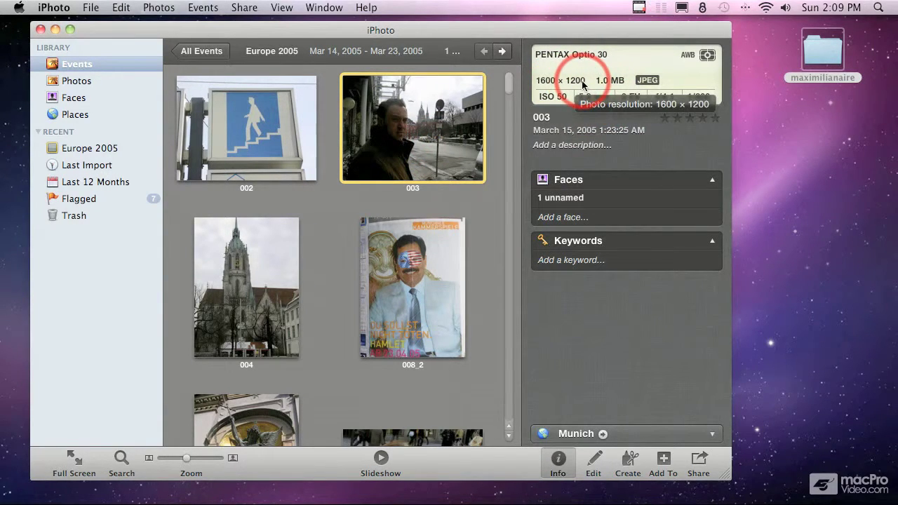
pyautogui.moveTo(704, 60)
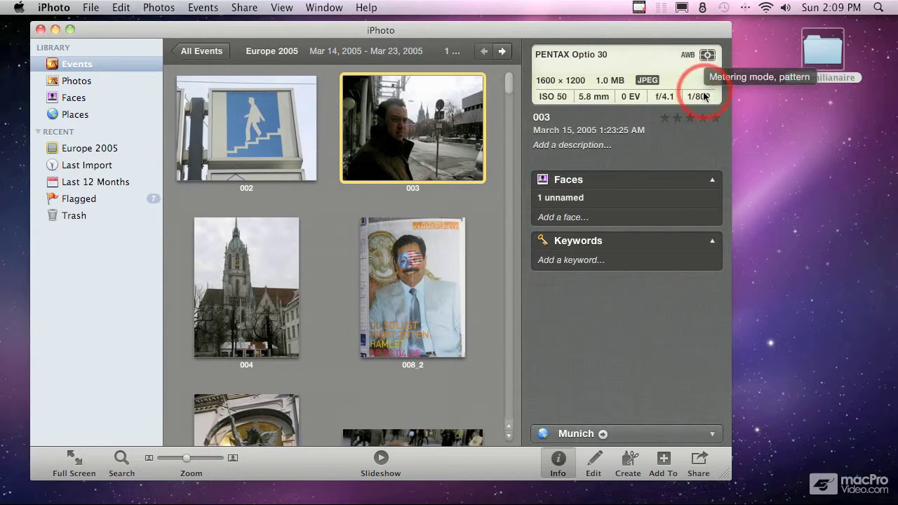
pyautogui.moveTo(682, 98)
pyautogui.moveTo(623, 98)
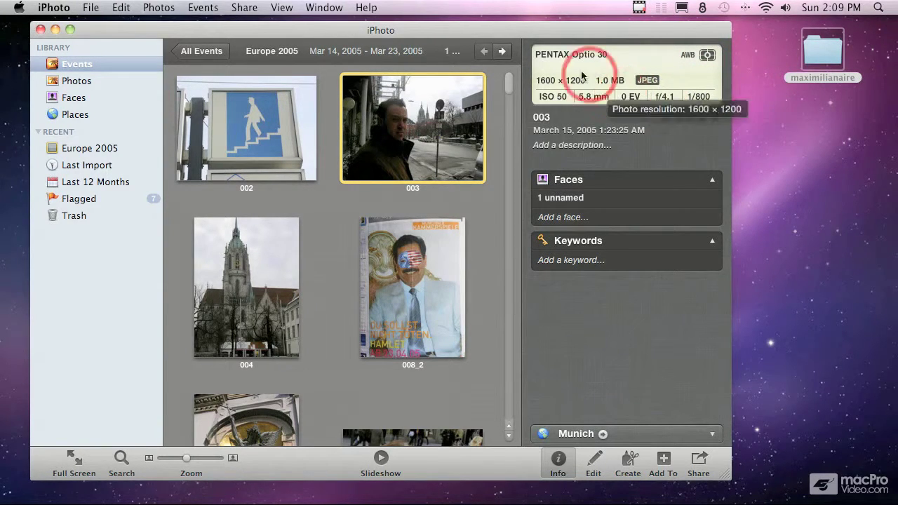
pyautogui.moveTo(566, 101)
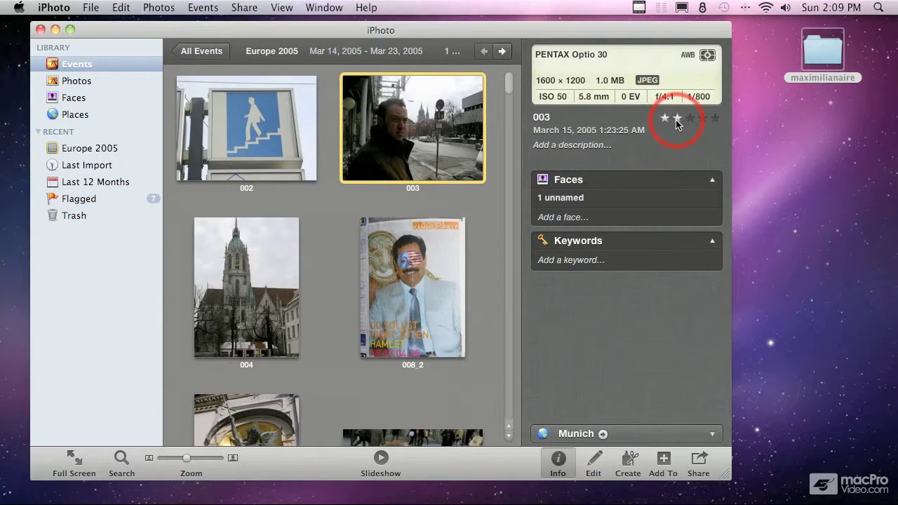
# - Give photo 003 a three-star rating
pyautogui.click(676, 119)
pyautogui.click(686, 118)
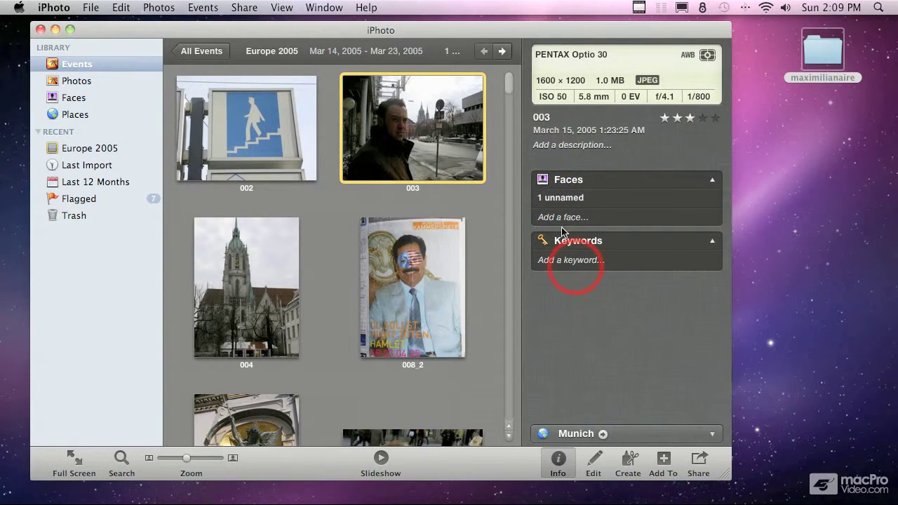
pyautogui.moveTo(345, 96)
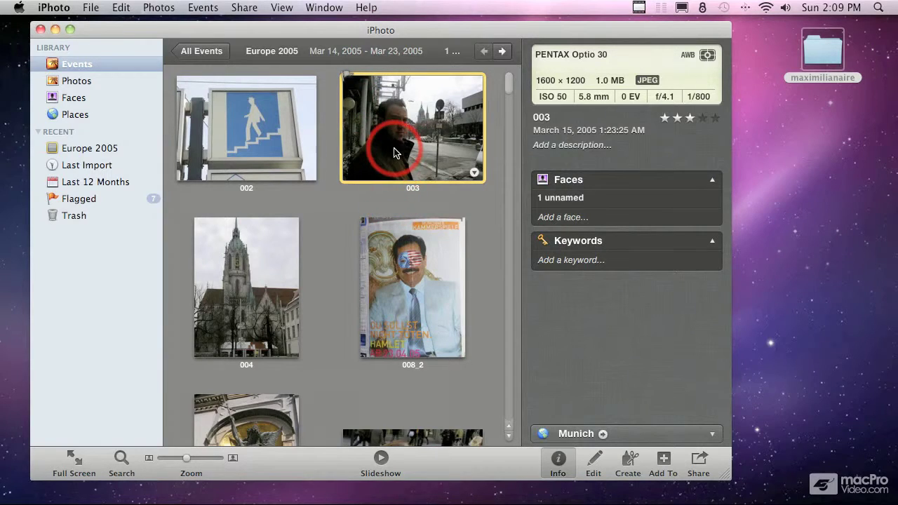
pyautogui.moveTo(280, 132)
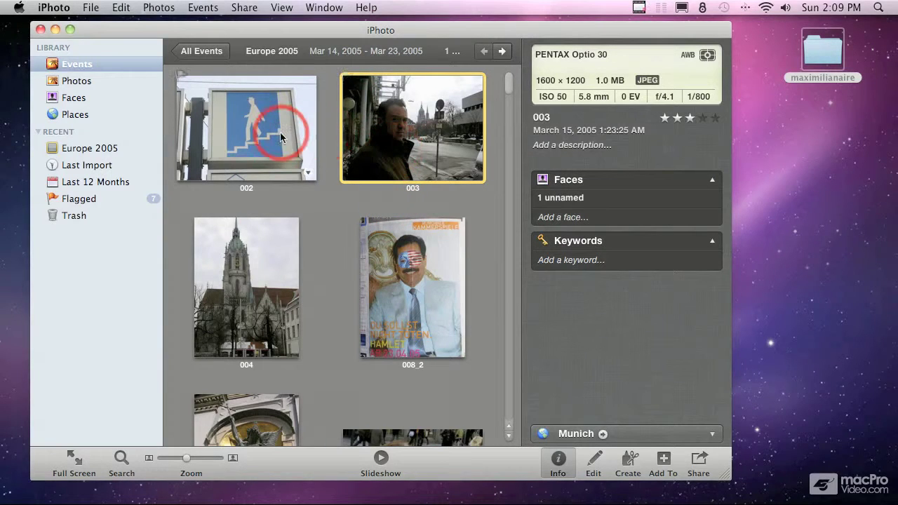
# - Edit photo 003, viewing the Effects, Adjust and Quick Fixes panels, then exit editing
pyautogui.click(595, 460)
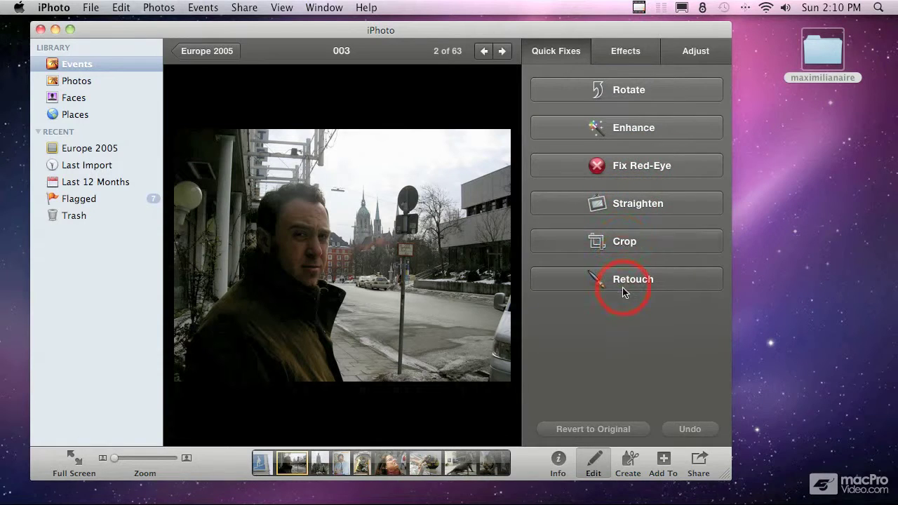
pyautogui.click(625, 52)
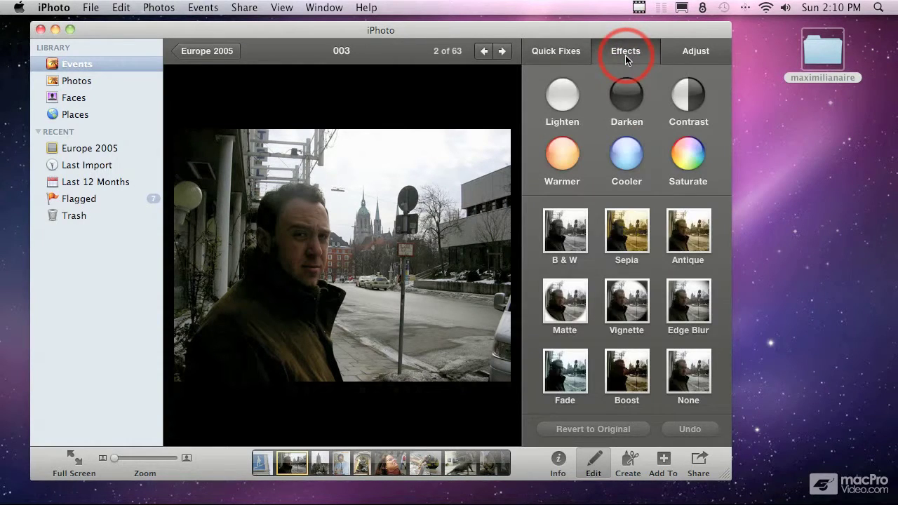
pyautogui.click(683, 55)
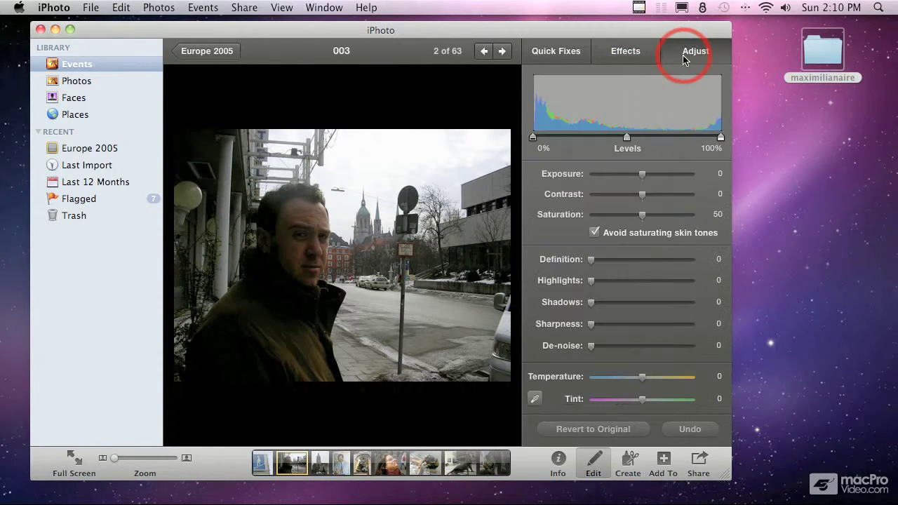
pyautogui.click(558, 53)
pyautogui.click(600, 463)
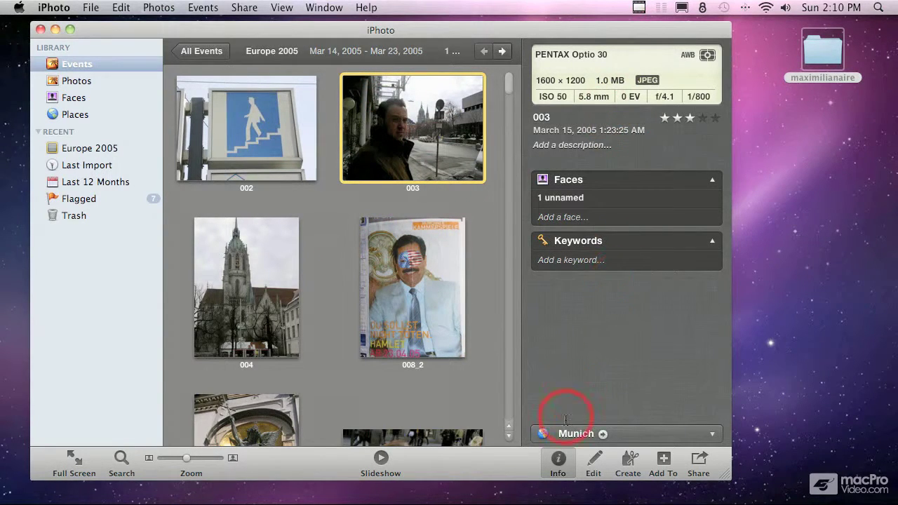
# - Hide the Info pane so the Europe 2005 grid spreads across three columns
pyautogui.click(557, 460)
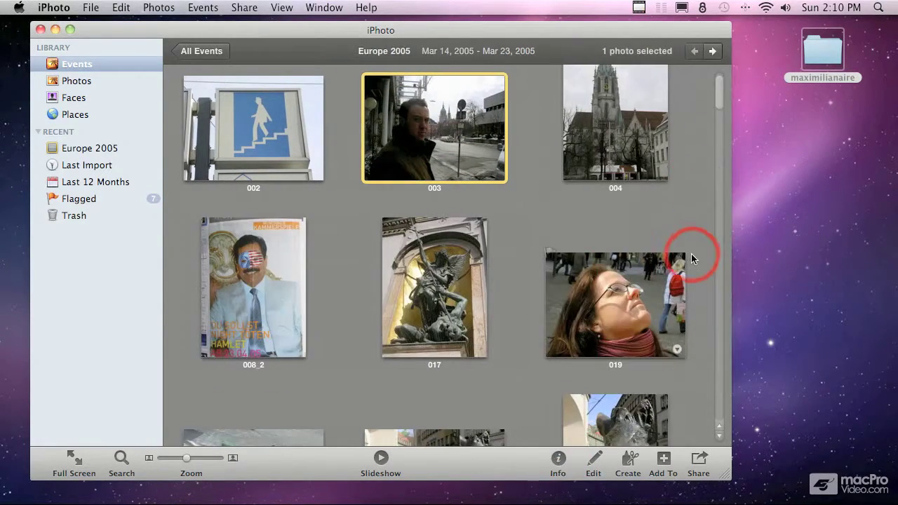